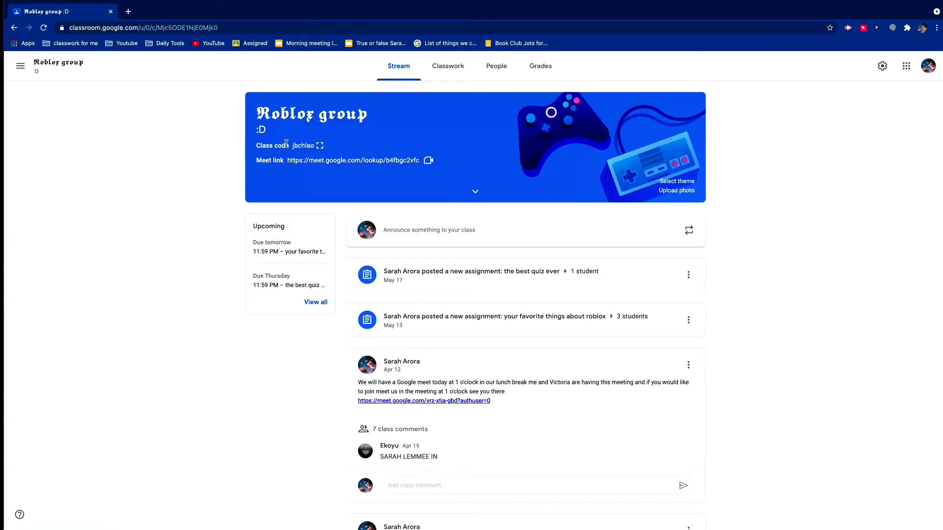
- Create a classwork question reading "are u ready for summer break" with the instructions "select yes or no"
{"action": "left_click", "coordinate": [433, 77]}
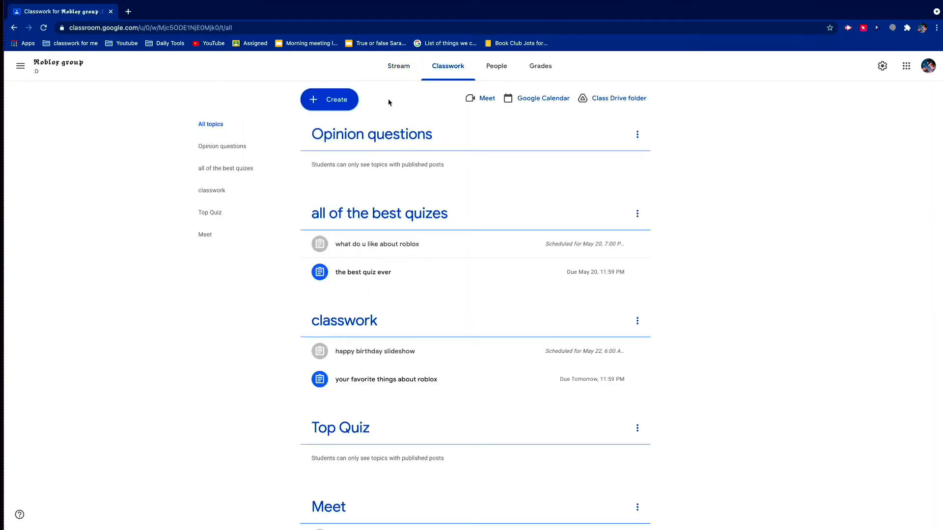
{"action": "left_click", "coordinate": [330, 101]}
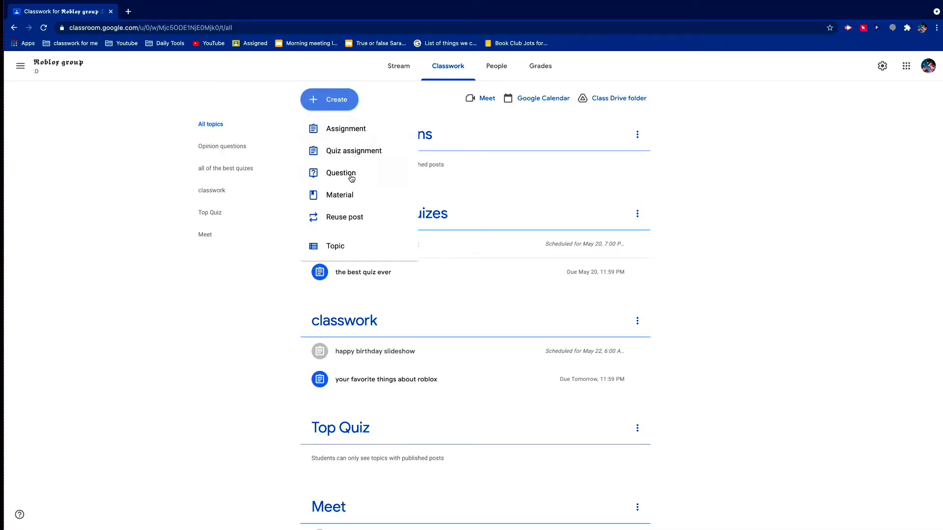
{"action": "scroll", "coordinate": [336, 174], "scroll_direction": "down", "scroll_amount": 1}
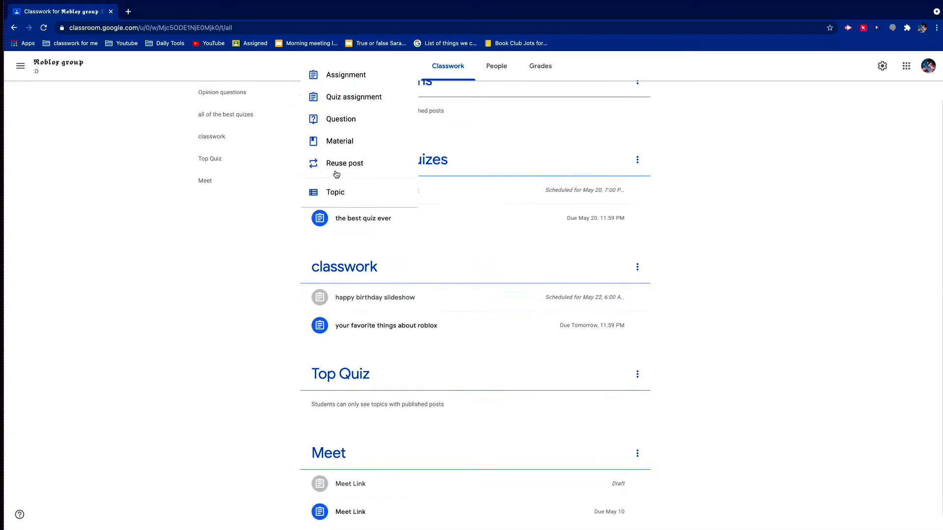
{"action": "scroll", "coordinate": [339, 162], "scroll_direction": "up", "scroll_amount": 1}
{"action": "left_click", "coordinate": [342, 131]}
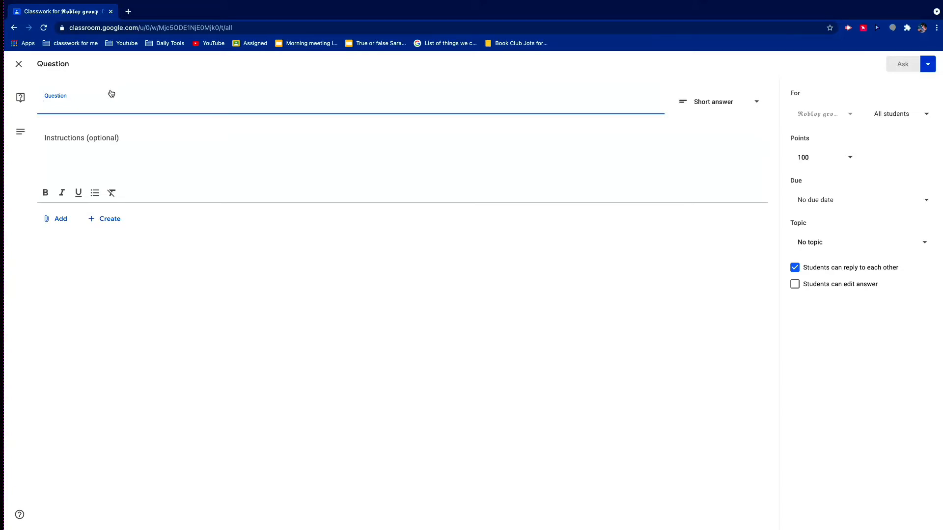
{"action": "type", "text": "are u ready for summer break"}
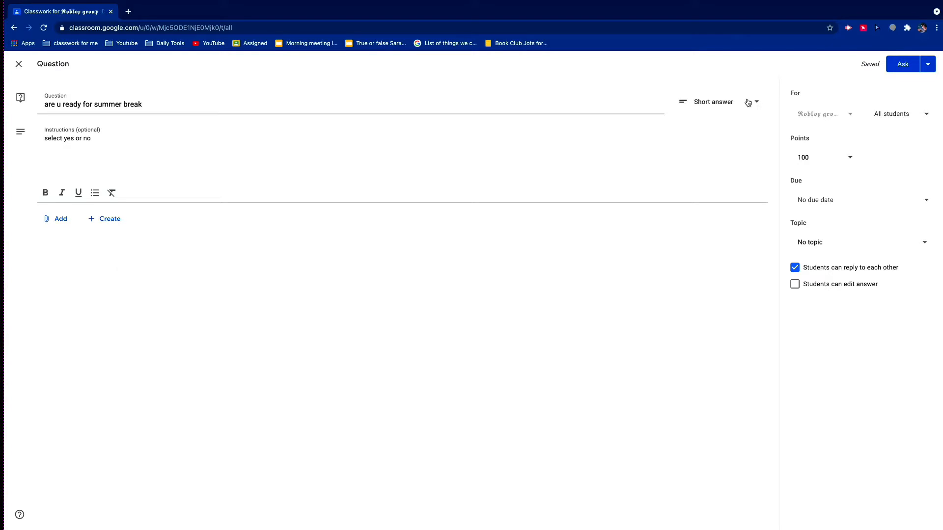
- Make the question multiple choice with the answer options "yes" and "no"
{"action": "left_click", "coordinate": [724, 102]}
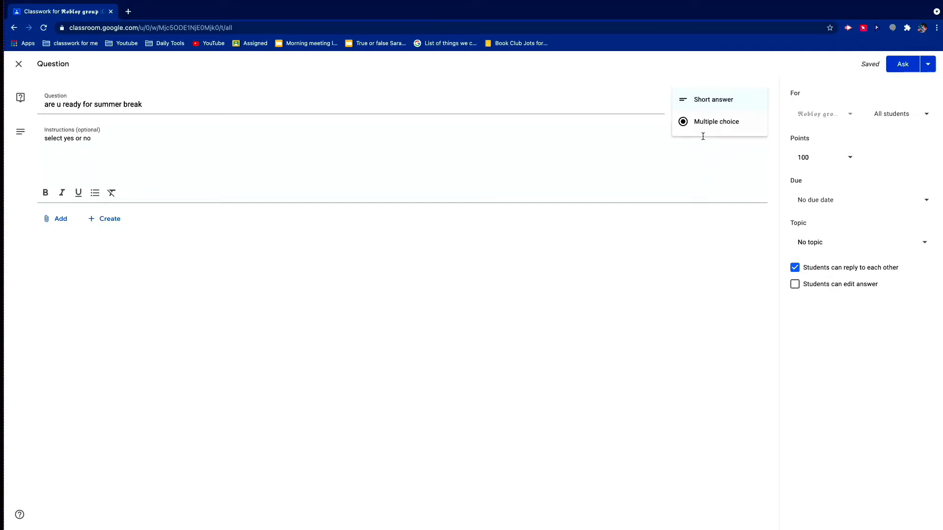
{"action": "left_click", "coordinate": [694, 125]}
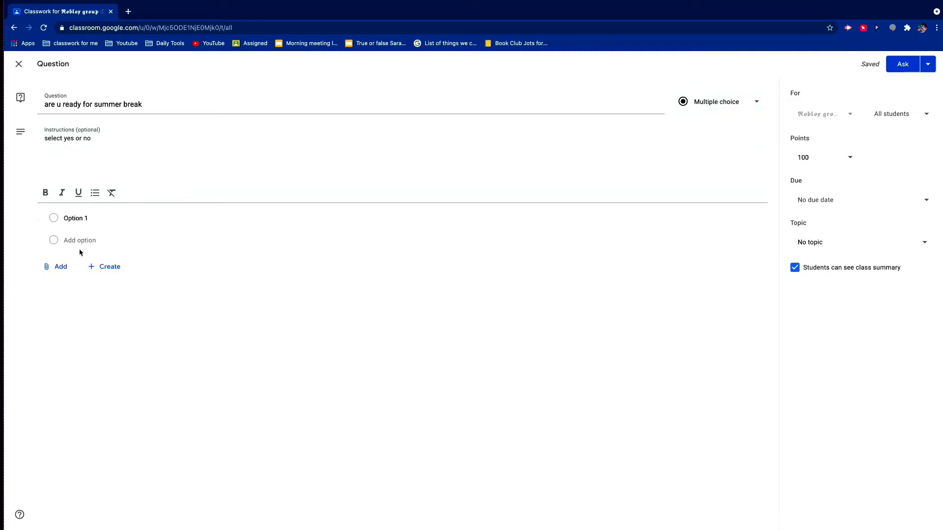
{"action": "left_click", "coordinate": [84, 217]}
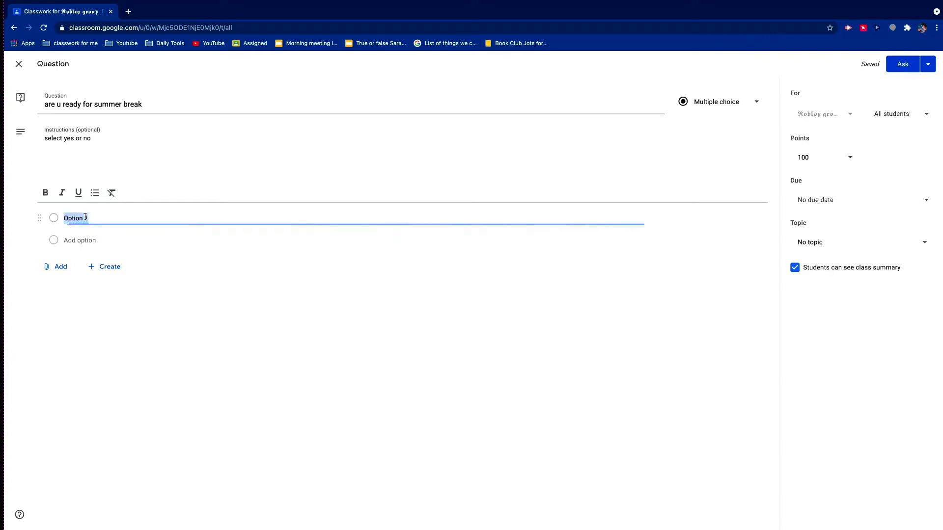
{"action": "key", "text": "BackSpace"}
{"action": "type", "text": "yes"}
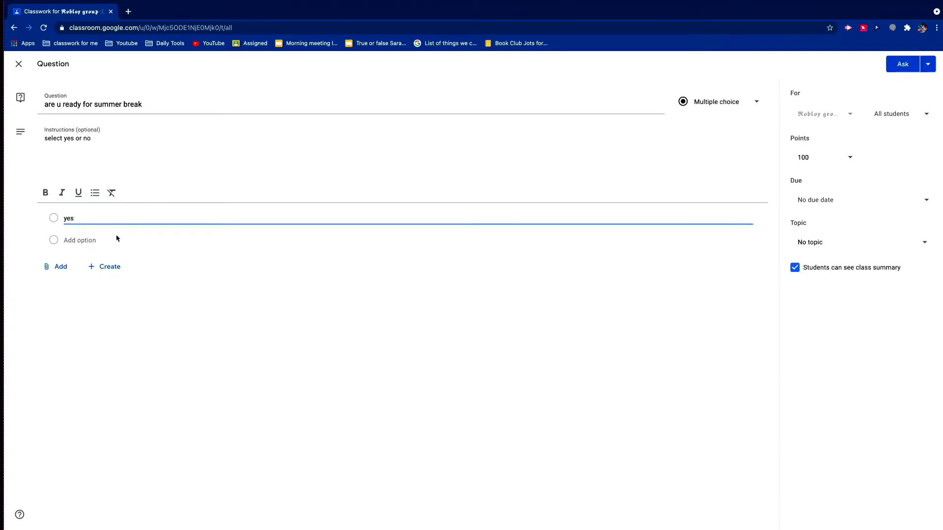
{"action": "left_click", "coordinate": [74, 241]}
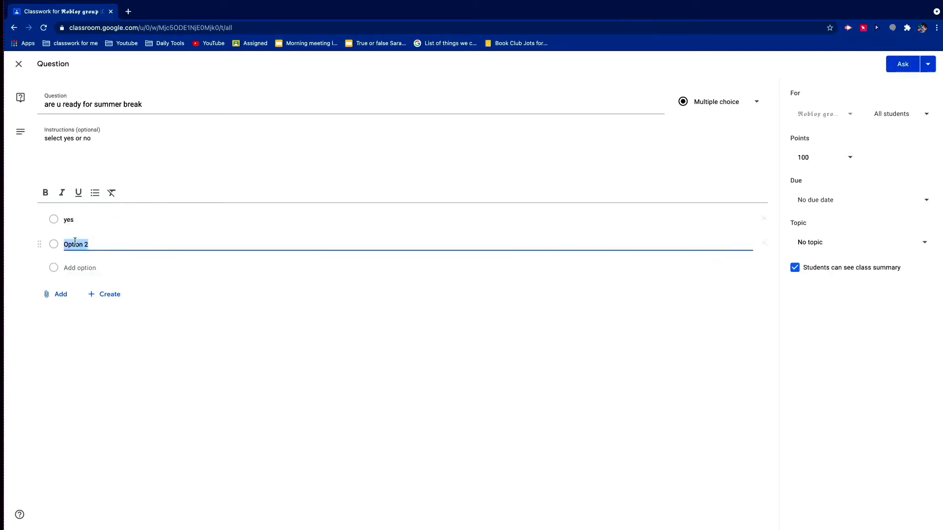
{"action": "key", "text": "BackSpace"}
{"action": "type", "text": "no"}
- Assign the question only to the last four students in the class list instead of all students
{"action": "left_click", "coordinate": [890, 116]}
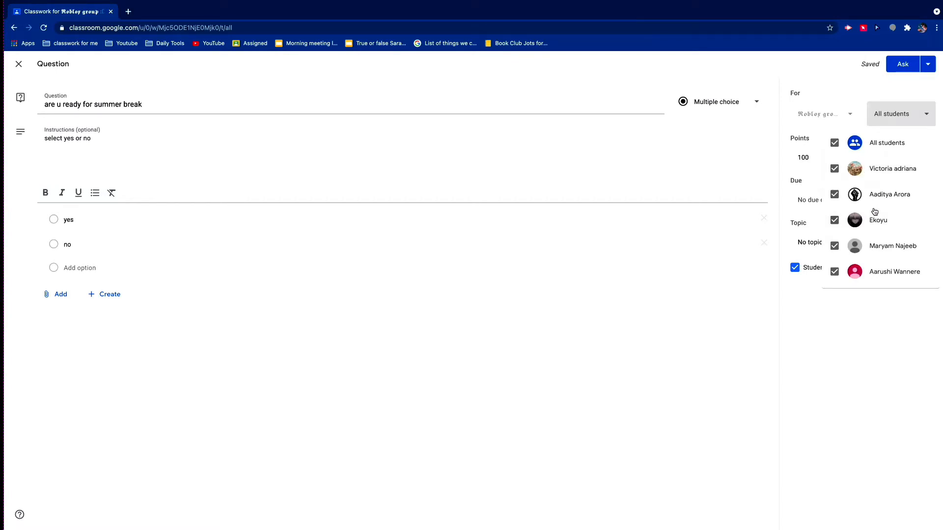
{"action": "left_click", "coordinate": [855, 149]}
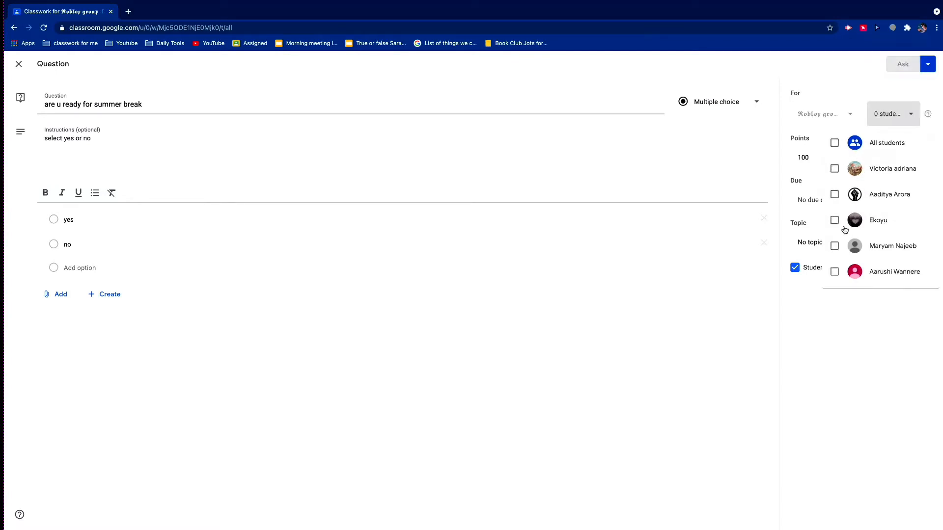
{"action": "left_click", "coordinate": [835, 271]}
{"action": "left_click", "coordinate": [835, 246]}
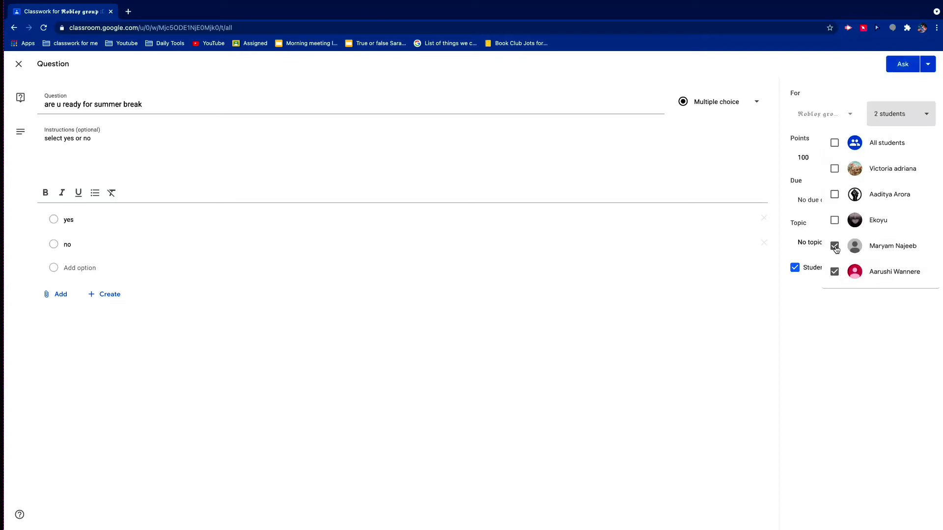
{"action": "left_click", "coordinate": [835, 221]}
{"action": "left_click", "coordinate": [836, 195]}
{"action": "left_click", "coordinate": [658, 337]}
- Make the question ungraded and set it due on May 31, 2021 at 10:00 PM
{"action": "left_click", "coordinate": [820, 158]}
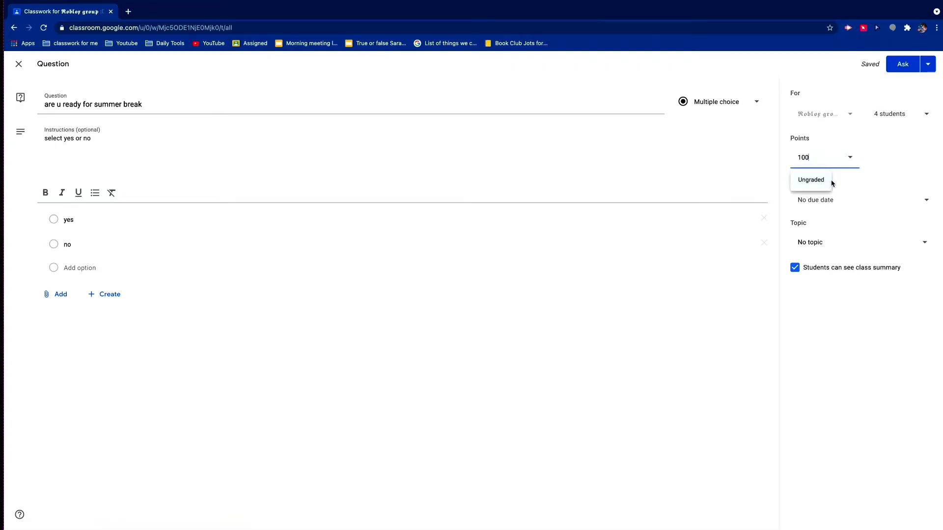
{"action": "left_click", "coordinate": [813, 189]}
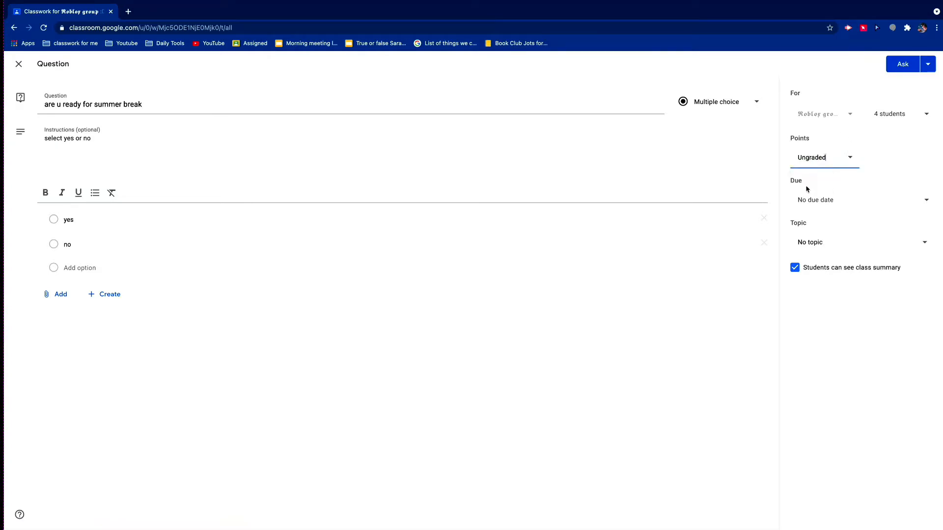
{"action": "left_click", "coordinate": [827, 200]}
{"action": "left_click", "coordinate": [832, 235]}
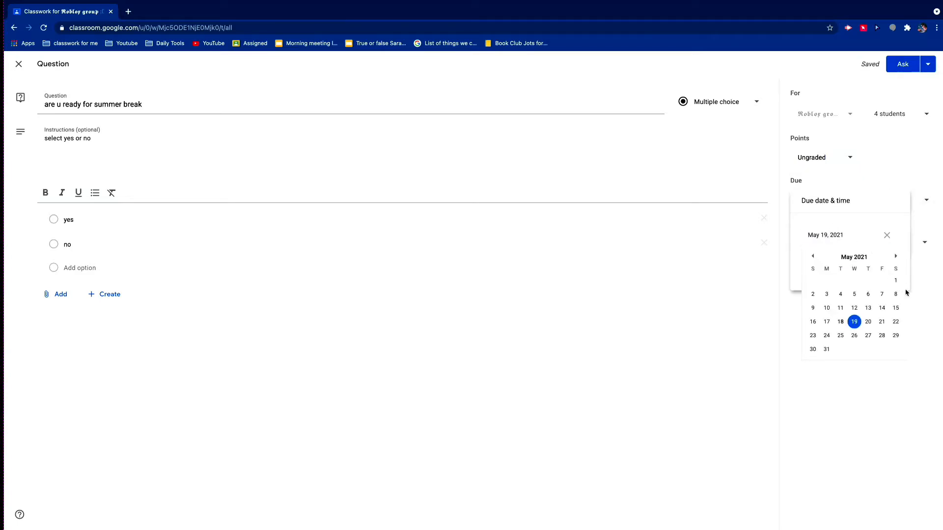
{"action": "left_click", "coordinate": [827, 350]}
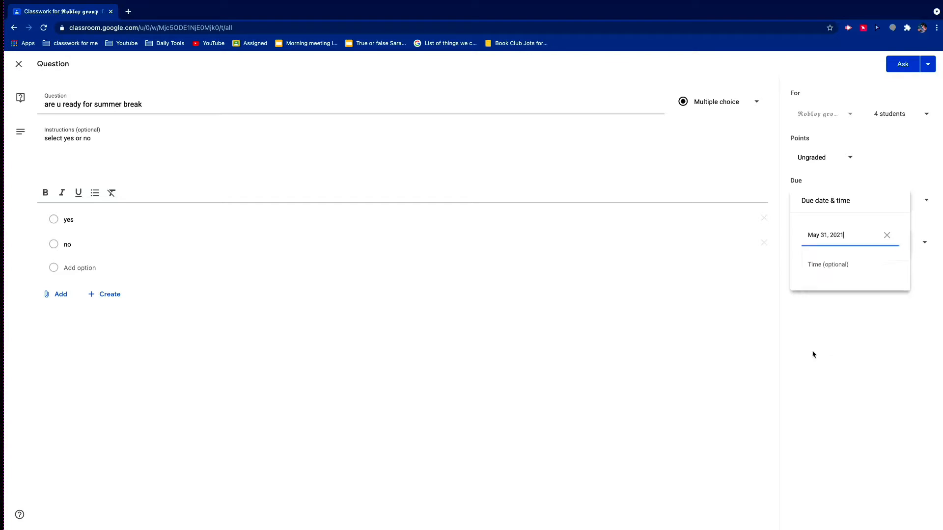
{"action": "left_click", "coordinate": [844, 266]}
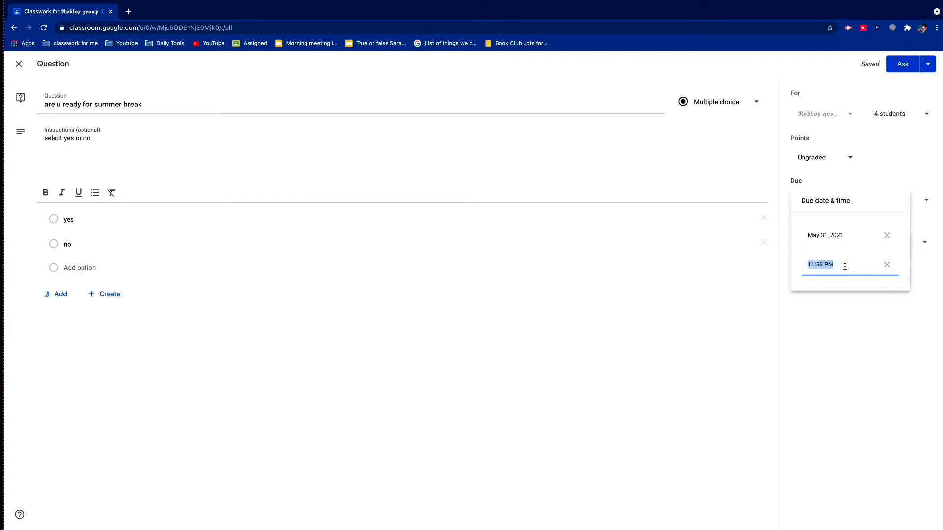
{"action": "key", "text": "BackSpace"}
{"action": "type", "text": "10:00 PM"}
{"action": "left_click", "coordinate": [900, 339]}
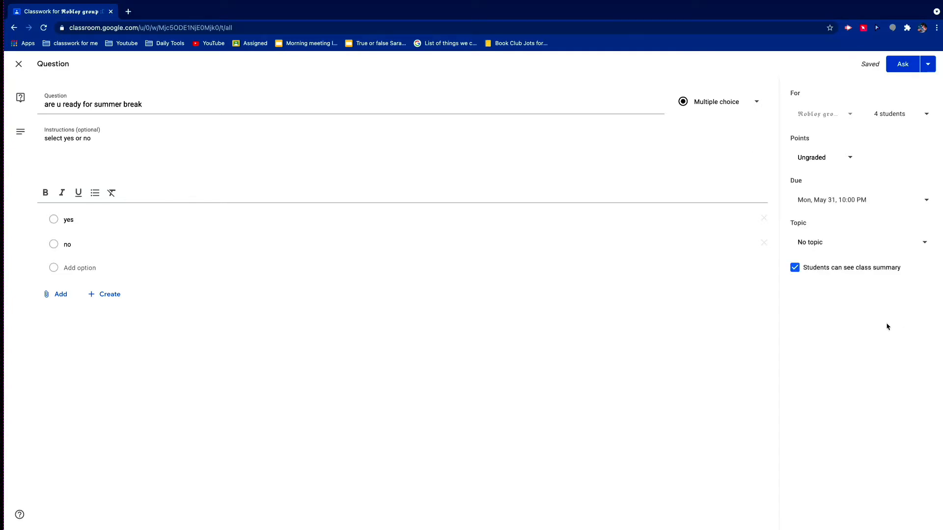
- File the question under the topic "Opinion questions" and post it to the assigned students
{"action": "left_click", "coordinate": [839, 247]}
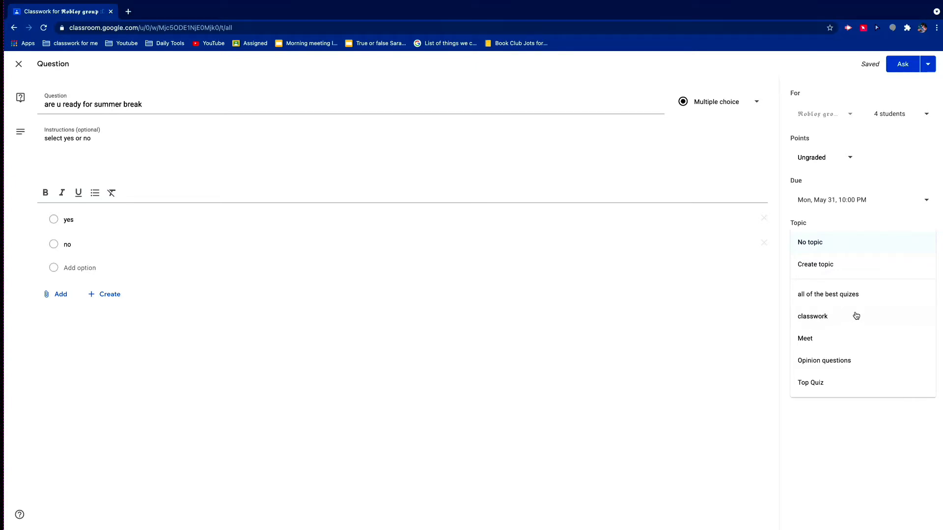
{"action": "left_click", "coordinate": [848, 362]}
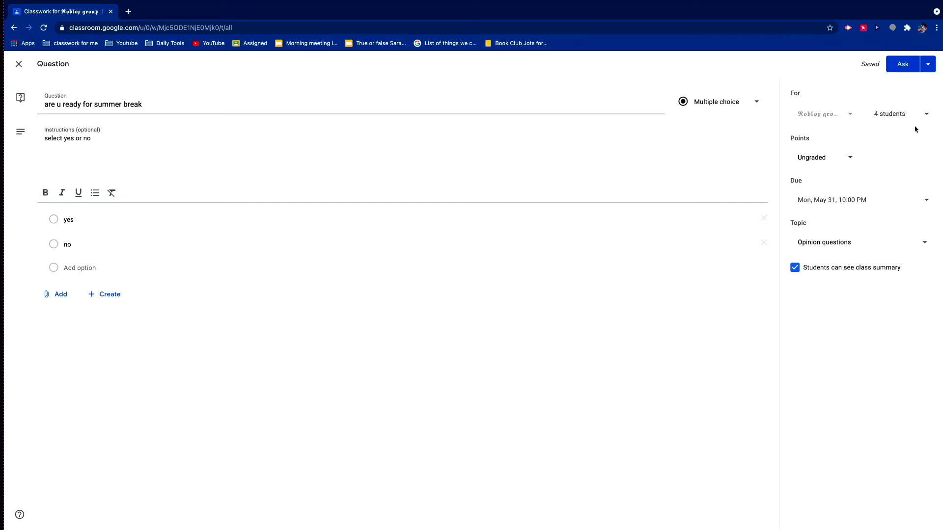
{"action": "left_click", "coordinate": [923, 68]}
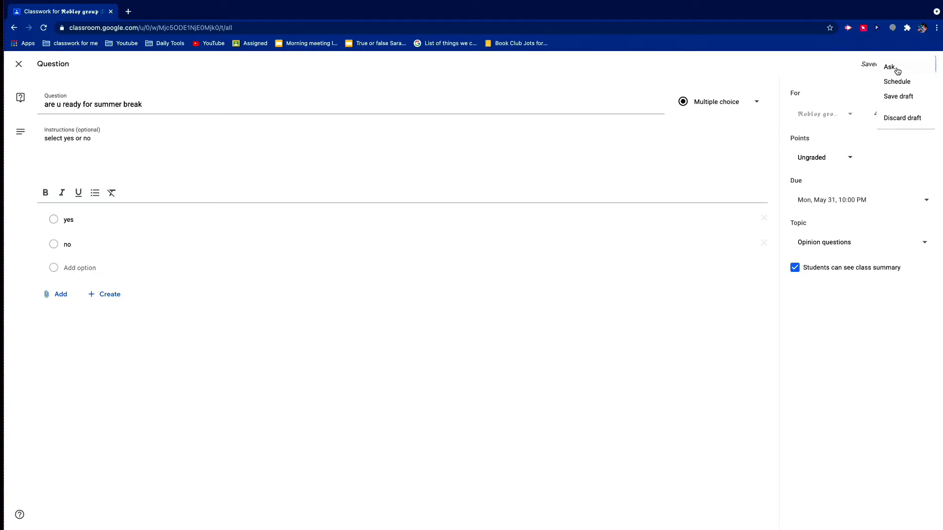
{"action": "left_click", "coordinate": [897, 69]}
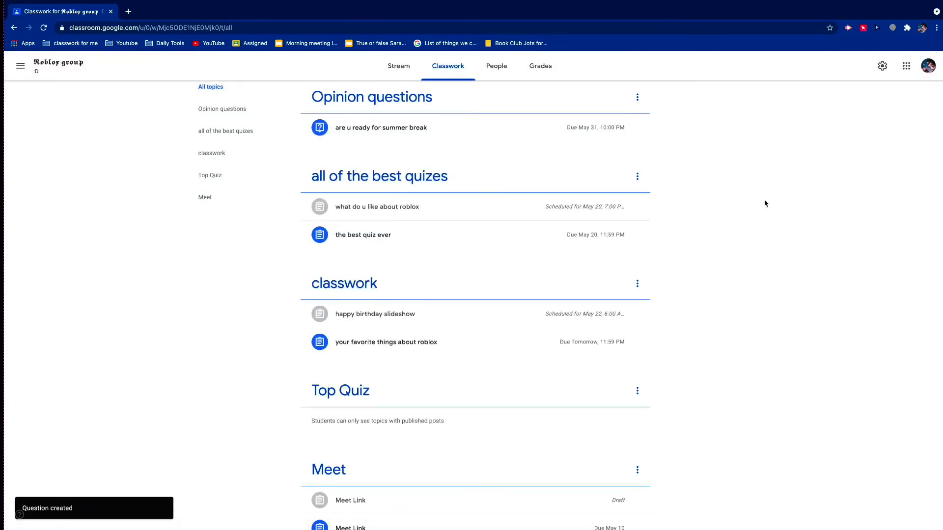
- Expand the posted summer break question in the classwork list to review its details
{"action": "scroll", "coordinate": [436, 143], "scroll_direction": "up", "scroll_amount": 1}
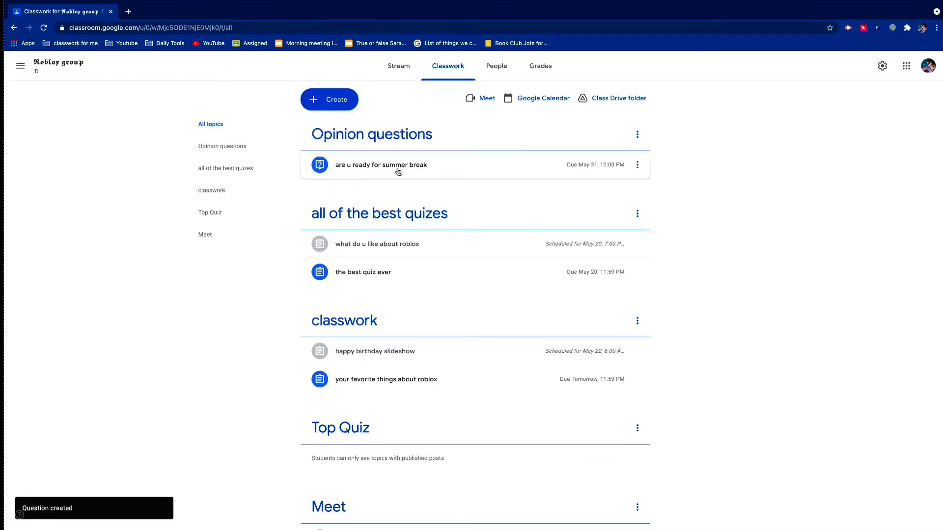
{"action": "left_click", "coordinate": [398, 171]}
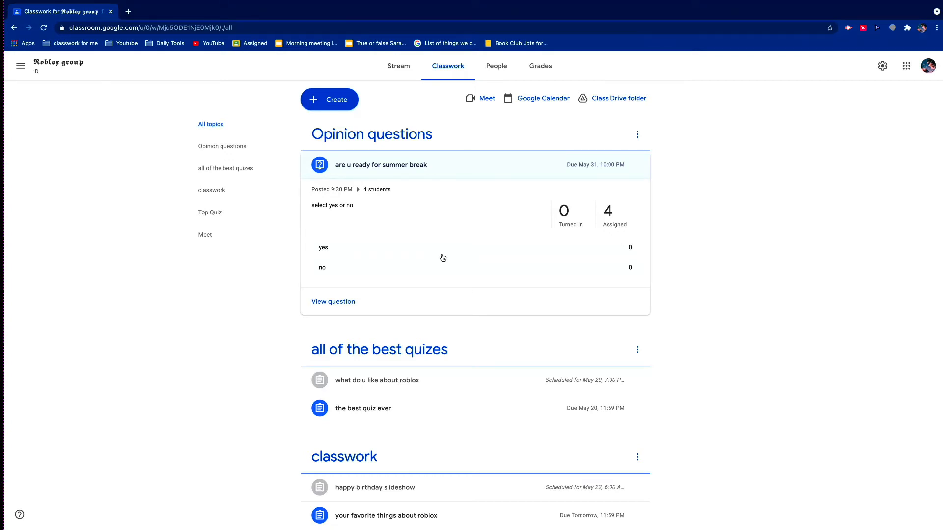
- Create another classwork question reading "did u like this year"
{"action": "left_click", "coordinate": [329, 99]}
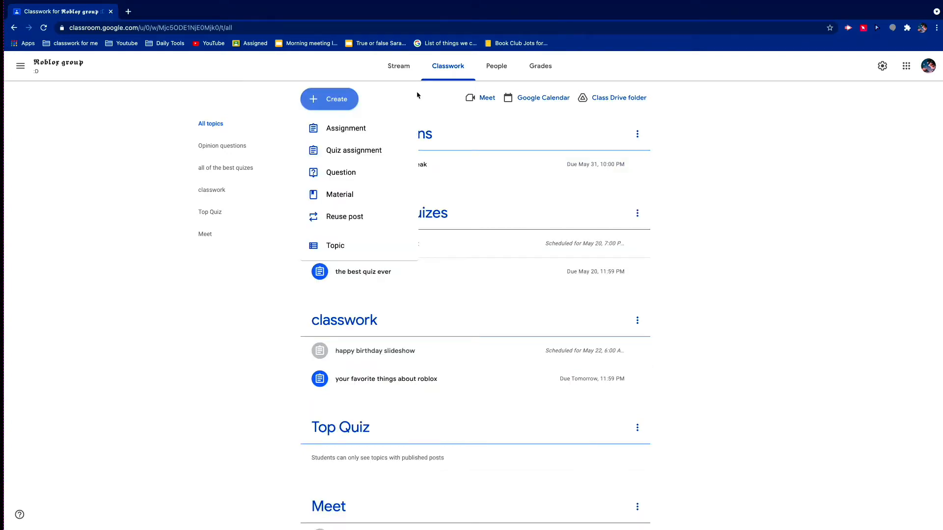
{"action": "left_click", "coordinate": [335, 168]}
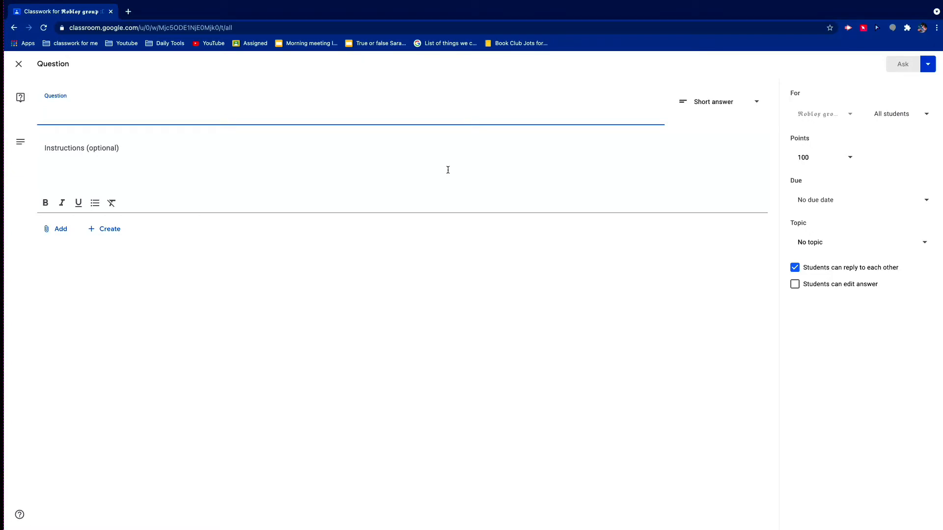
{"action": "type", "text": "did u li"}
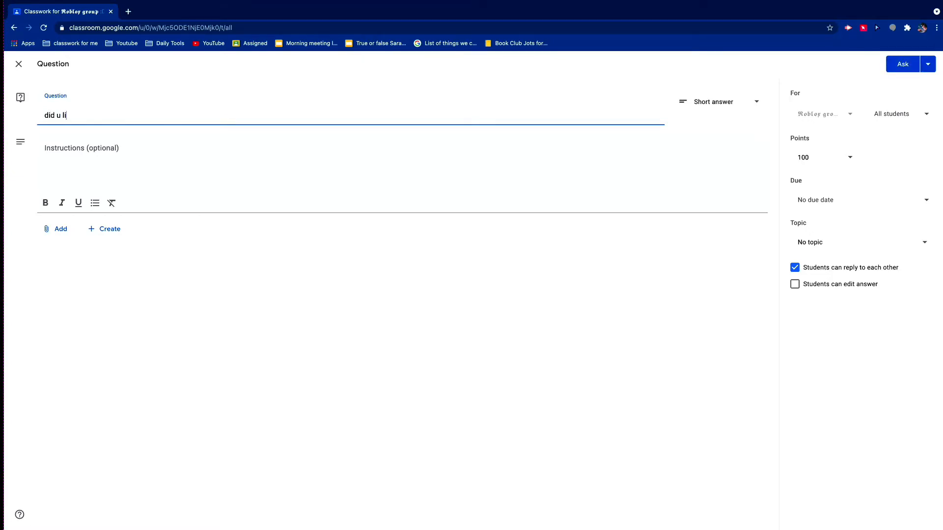
{"action": "type", "text": "ke this year"}
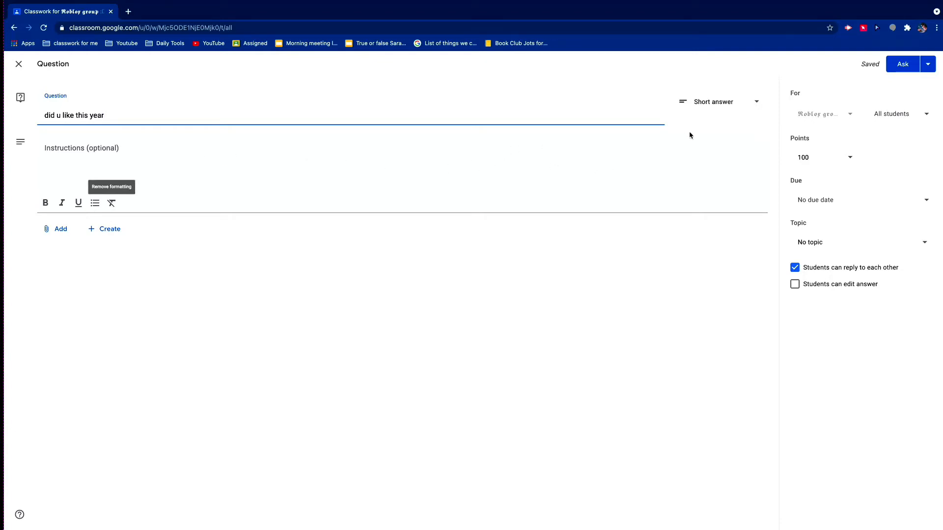
{"action": "left_click", "coordinate": [700, 101]}
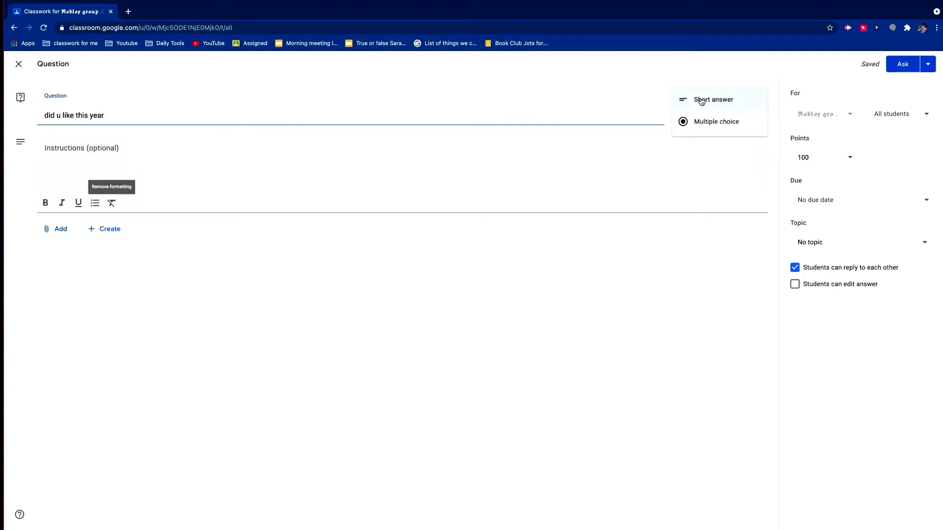
{"action": "left_click", "coordinate": [661, 251]}
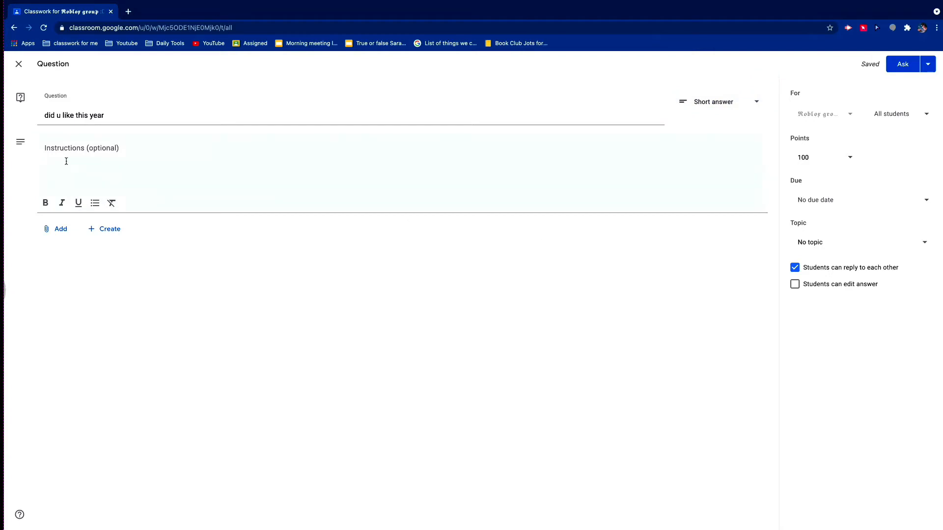
{"action": "left_click", "coordinate": [55, 233]}
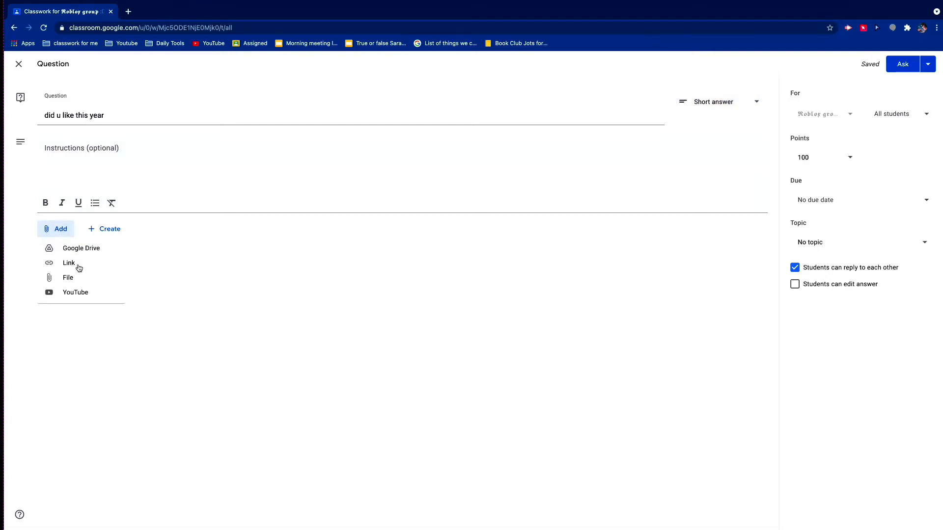
{"action": "left_click", "coordinate": [113, 237]}
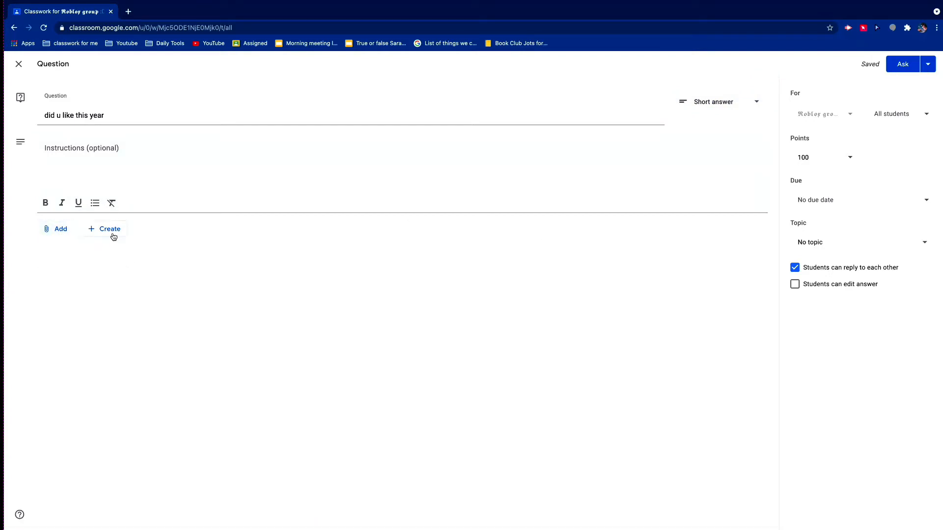
{"action": "left_click", "coordinate": [113, 237]}
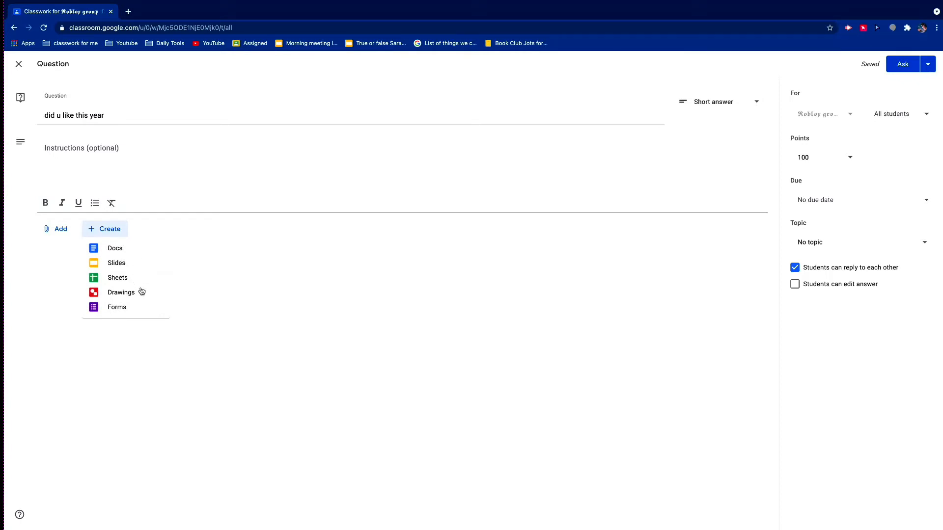
{"action": "left_click", "coordinate": [168, 331]}
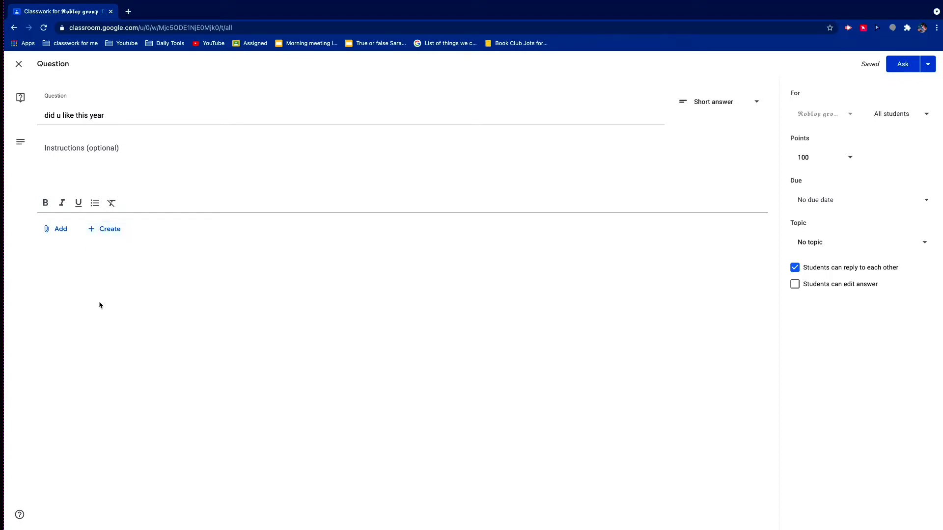
- Attach a new Google Form titled "did u like this year" with the multiple-choice question "well did u", options yes and no, and return to Classroom
{"action": "left_click", "coordinate": [53, 230]}
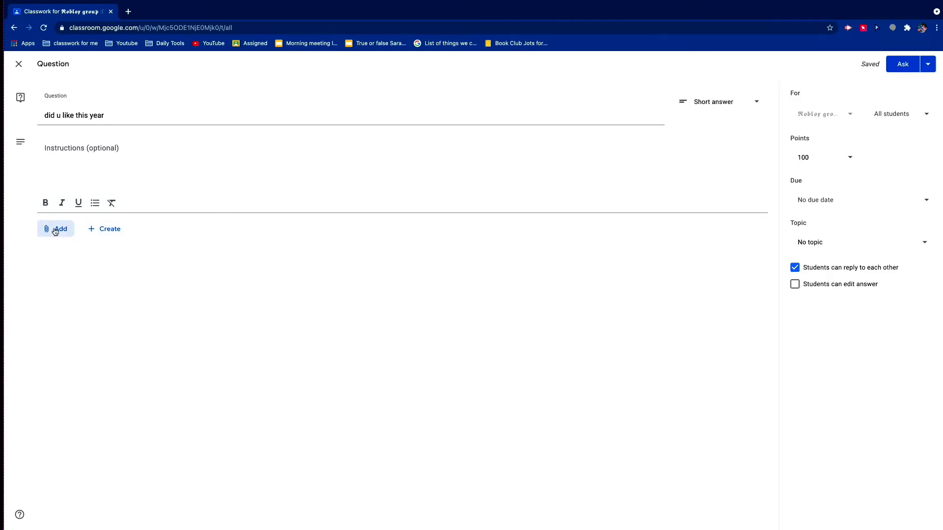
{"action": "left_click", "coordinate": [83, 233]}
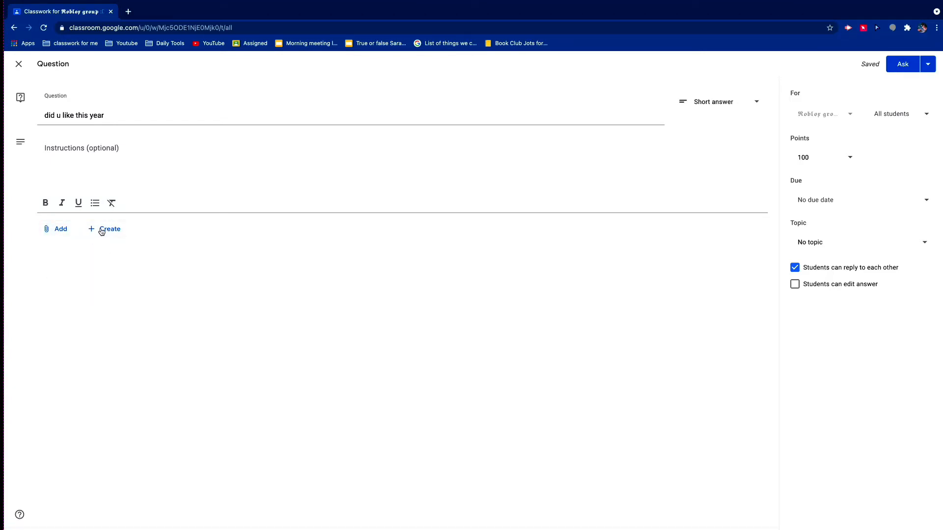
{"action": "left_click", "coordinate": [101, 231]}
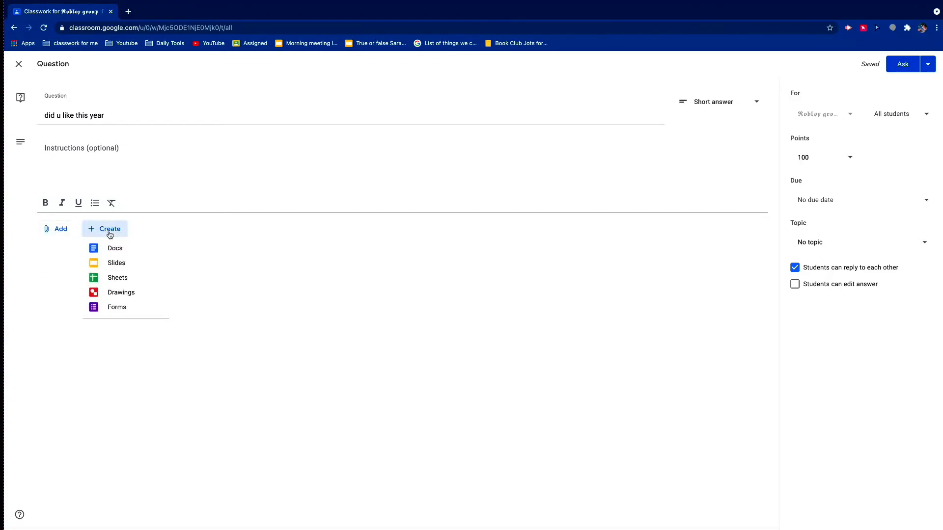
{"action": "left_click", "coordinate": [116, 308]}
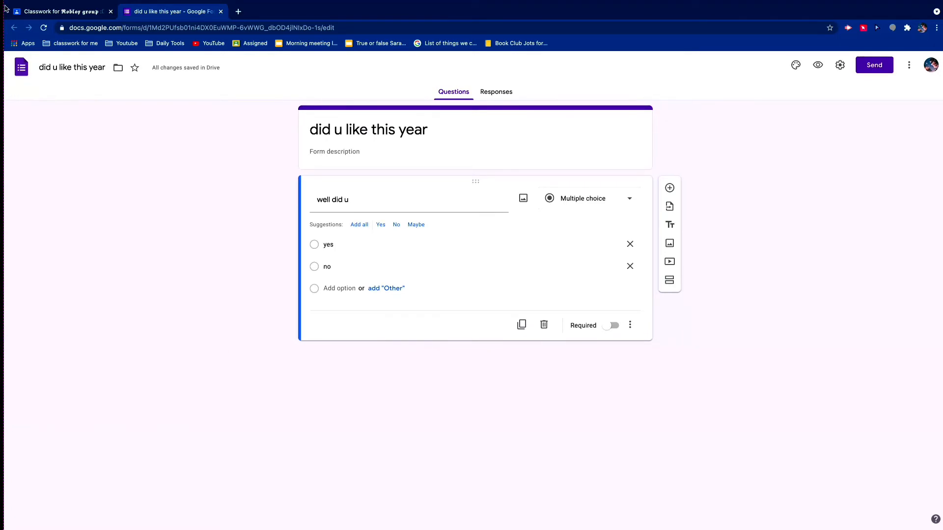
{"action": "left_click", "coordinate": [54, 12]}
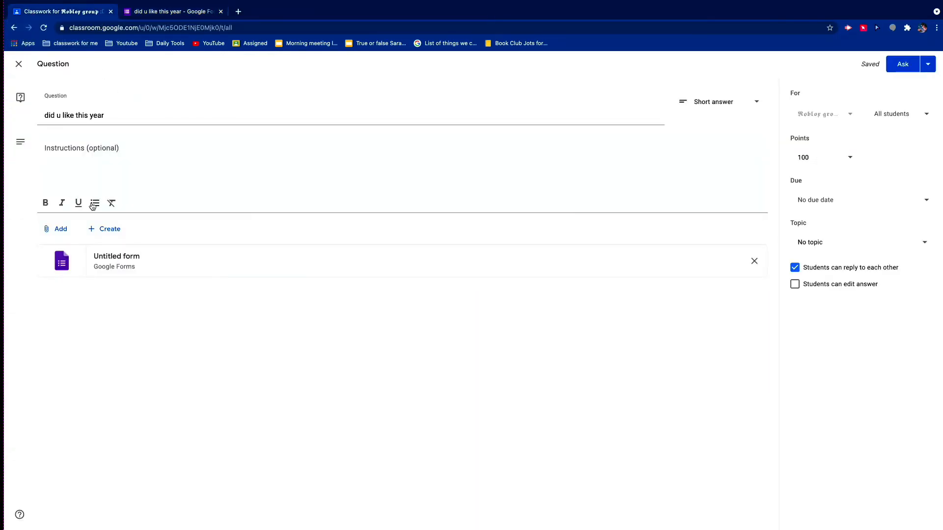
- Reopen the attached form to check it, and review which students the question is assigned to
{"action": "left_click", "coordinate": [121, 265]}
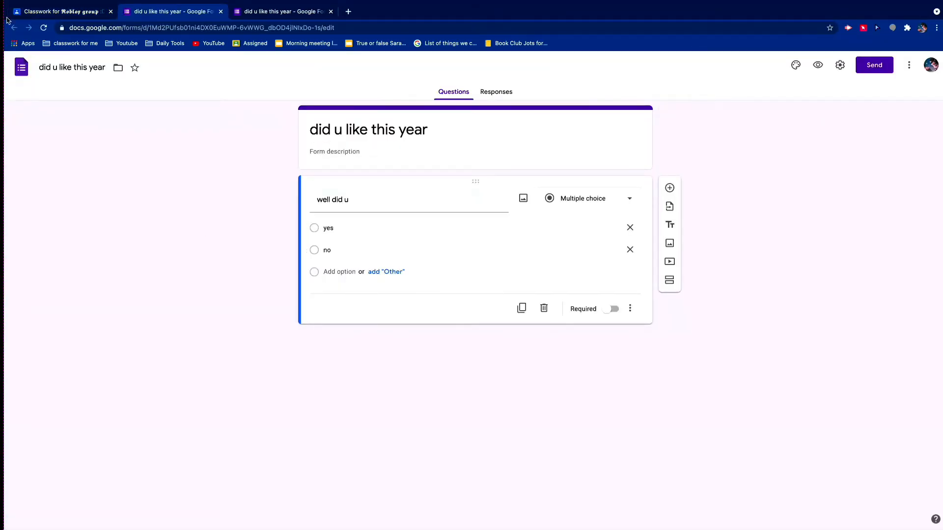
{"action": "left_click", "coordinate": [55, 16]}
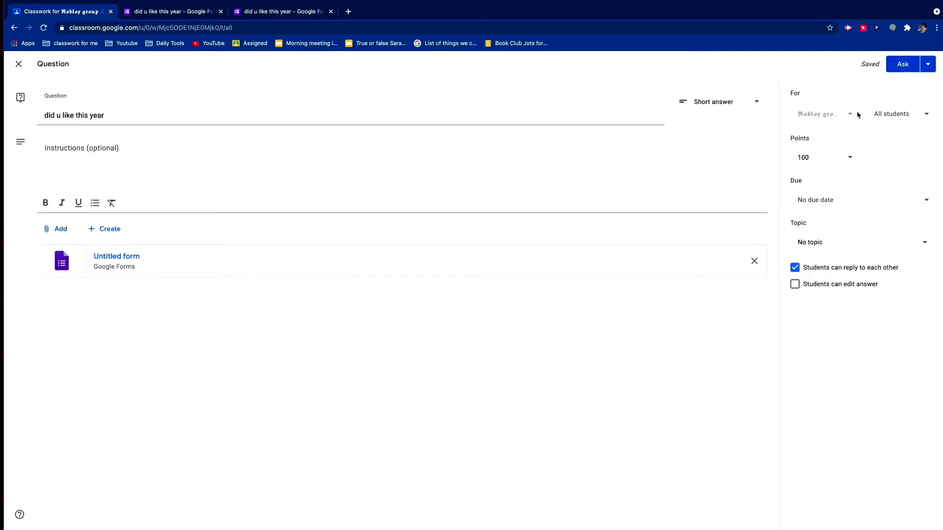
{"action": "left_click", "coordinate": [898, 113]}
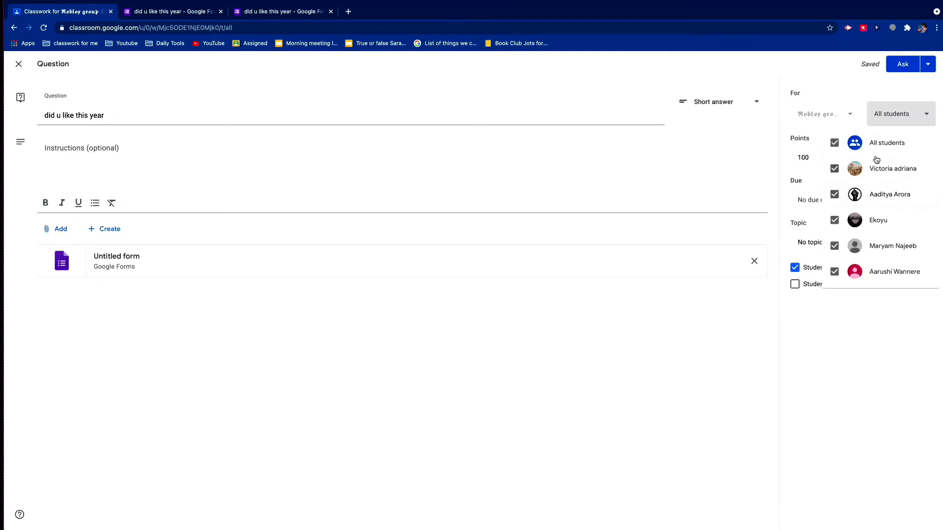
{"action": "left_click", "coordinate": [907, 342]}
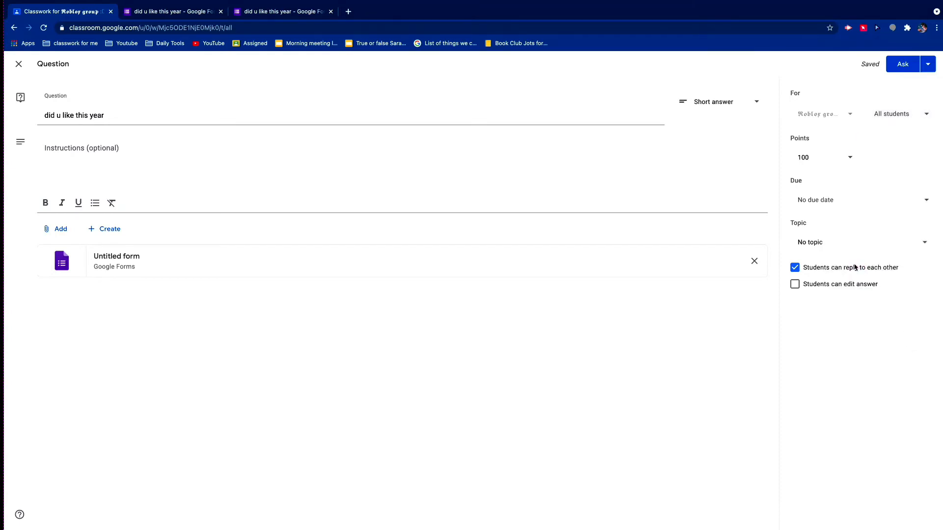
- Set the question's points to 15
{"action": "left_click", "coordinate": [832, 158]}
{"action": "key", "text": "BackSpace"}
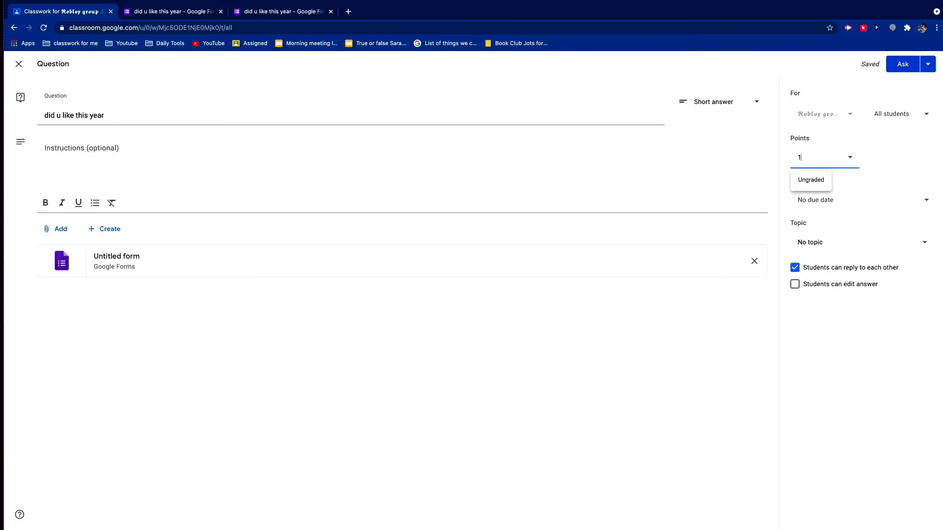
{"action": "type", "text": "5"}
{"action": "left_click", "coordinate": [821, 309]}
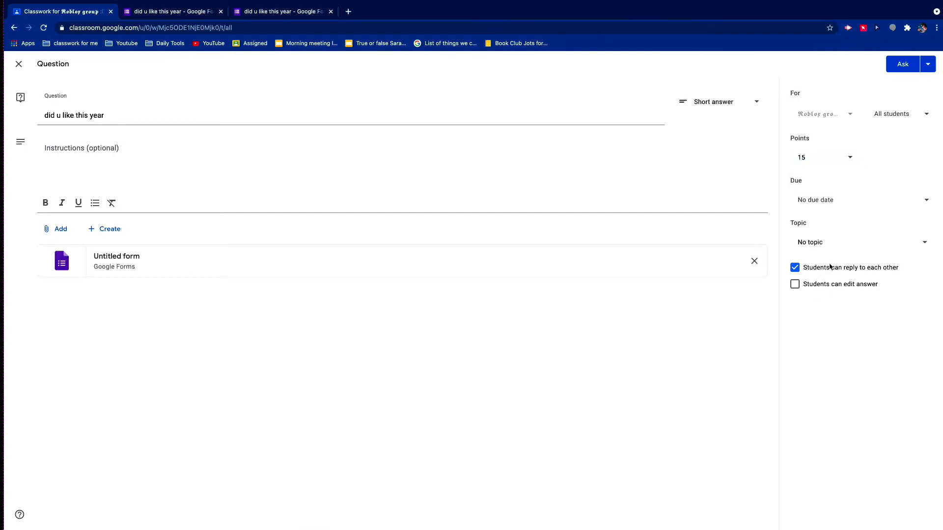
- Set the question's due date to May 22, 2021 at 11:59 PM
{"action": "left_click", "coordinate": [854, 207]}
{"action": "left_click", "coordinate": [847, 242]}
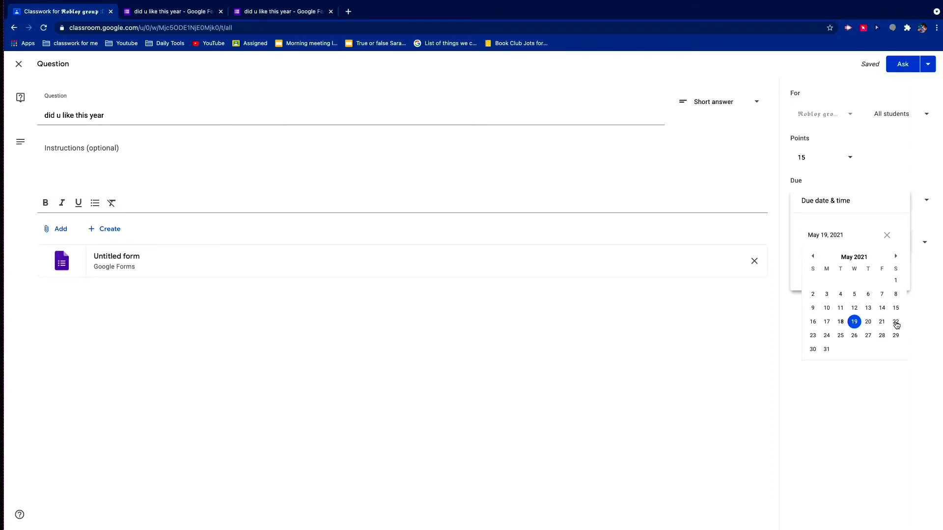
{"action": "left_click", "coordinate": [897, 323]}
{"action": "left_click", "coordinate": [830, 267]}
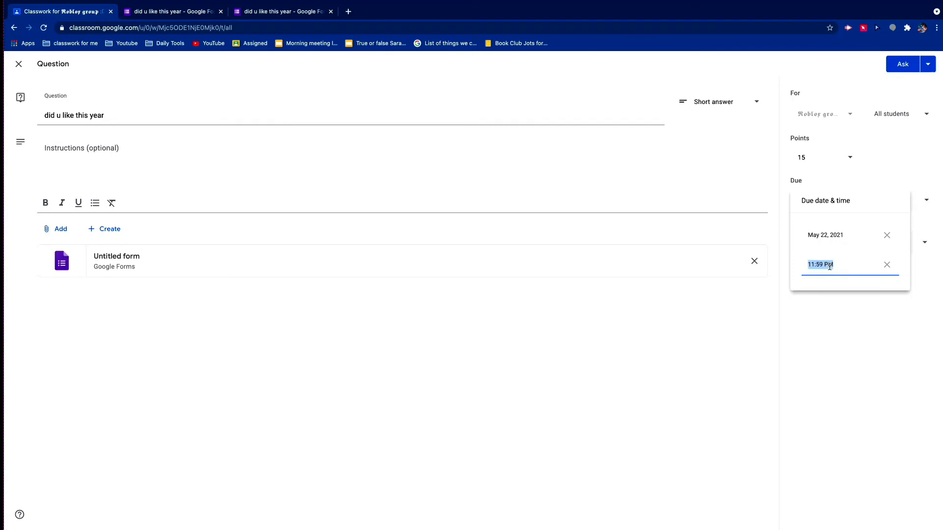
{"action": "left_click", "coordinate": [841, 312]}
- File the question under the topic "Opinion questions" and allow students to edit their answers
{"action": "left_click", "coordinate": [837, 246]}
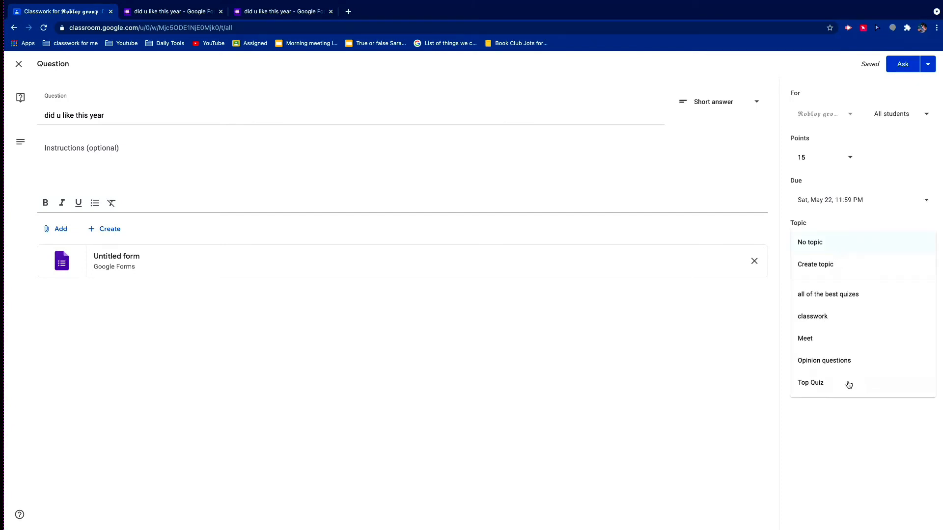
{"action": "left_click", "coordinate": [843, 361]}
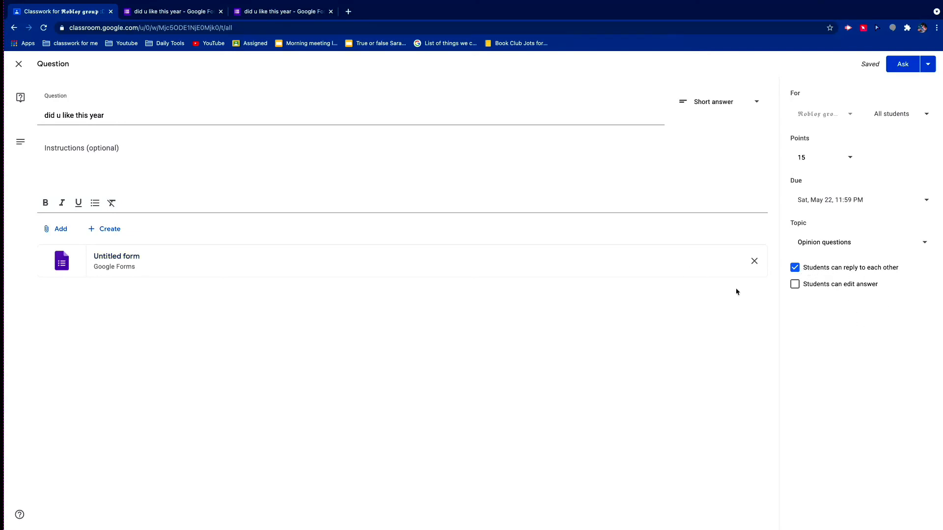
{"action": "left_click", "coordinate": [804, 287]}
- Schedule the question to be posted on May 20, 2021 at 11:59 PM
{"action": "left_click", "coordinate": [929, 67]}
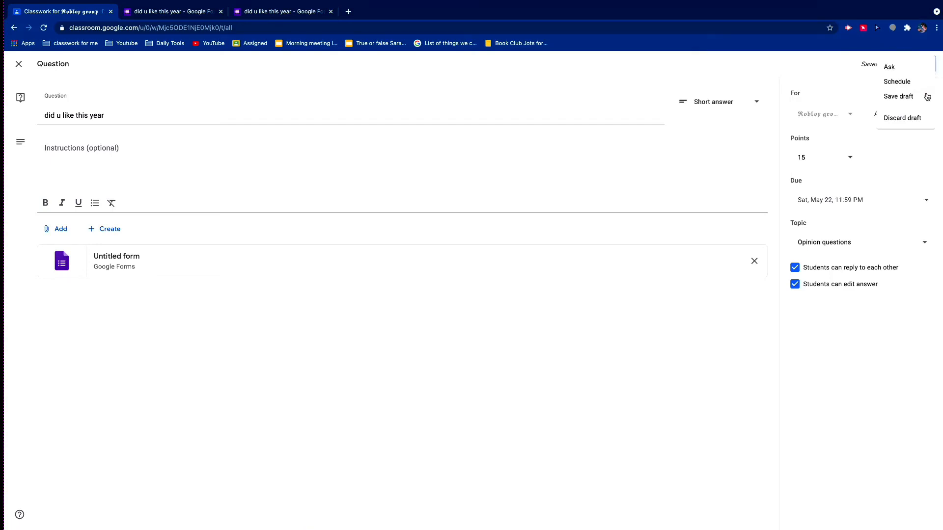
{"action": "left_click", "coordinate": [920, 83]}
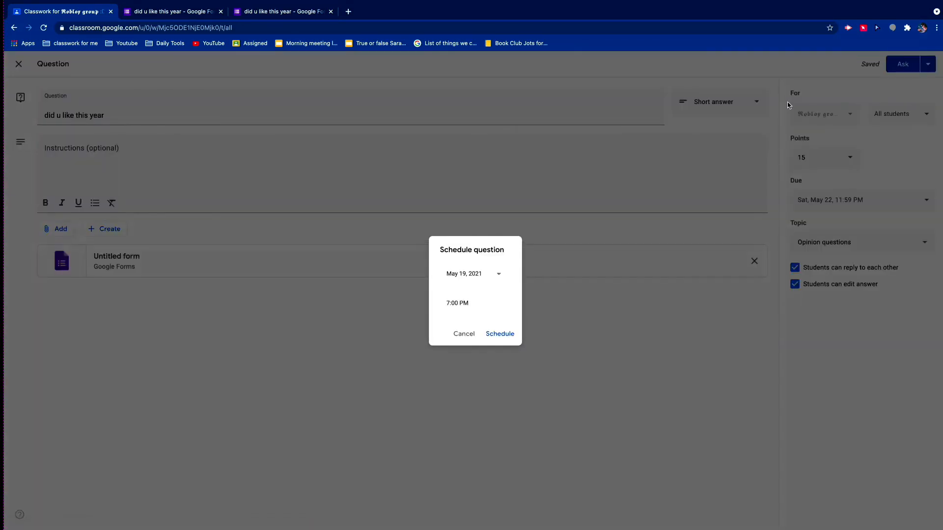
{"action": "left_click", "coordinate": [463, 274]}
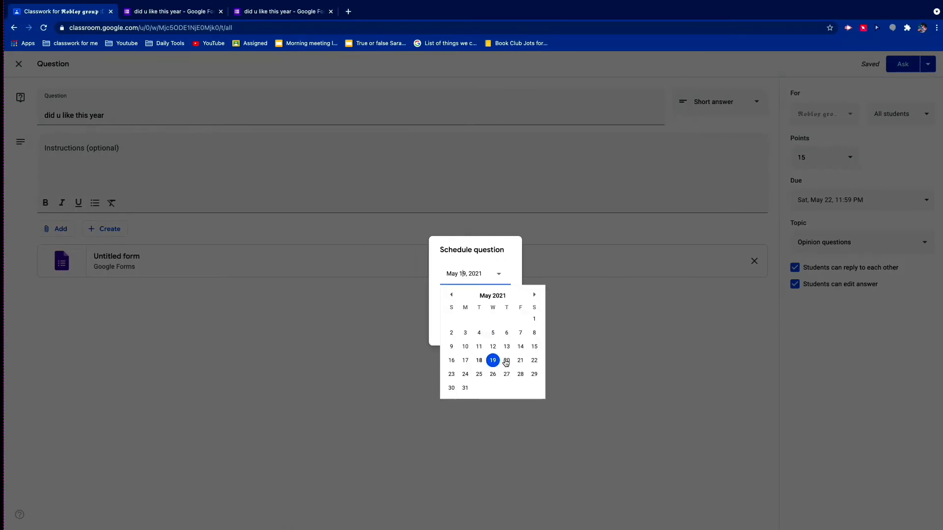
{"action": "left_click", "coordinate": [506, 360]}
{"action": "left_click", "coordinate": [485, 305]}
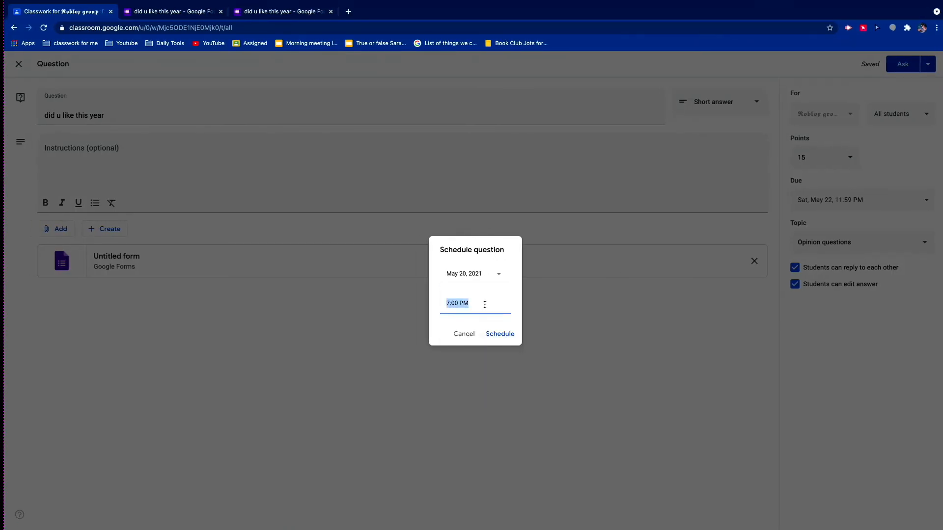
{"action": "key", "text": "BackSpace"}
{"action": "type", "text": "11:59pm"}
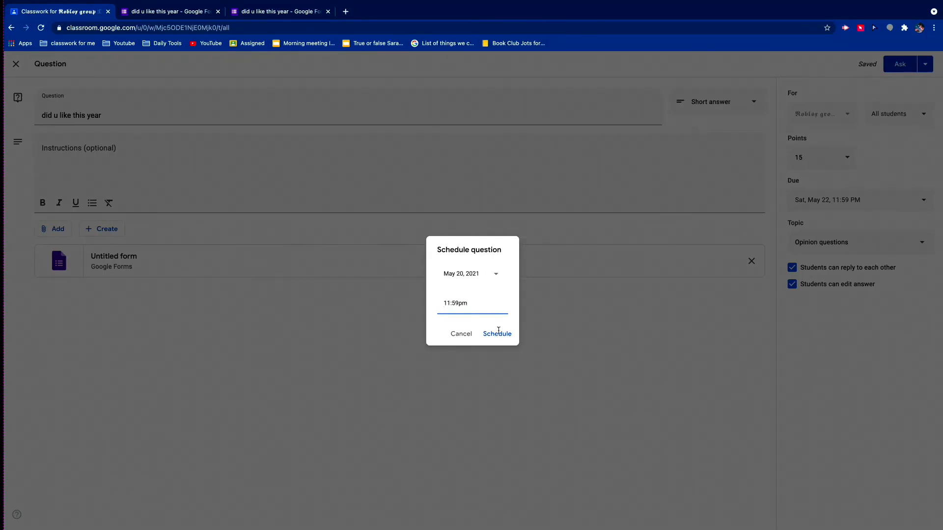
{"action": "left_click", "coordinate": [498, 338]}
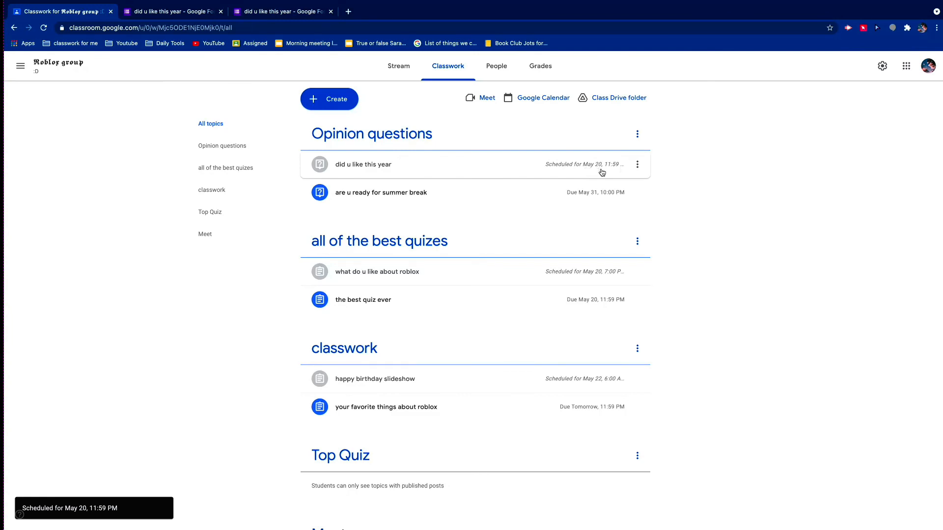
- Expand the scheduled "did u like this year" question and open its attached form to view it as a respondent
{"action": "left_click", "coordinate": [528, 174]}
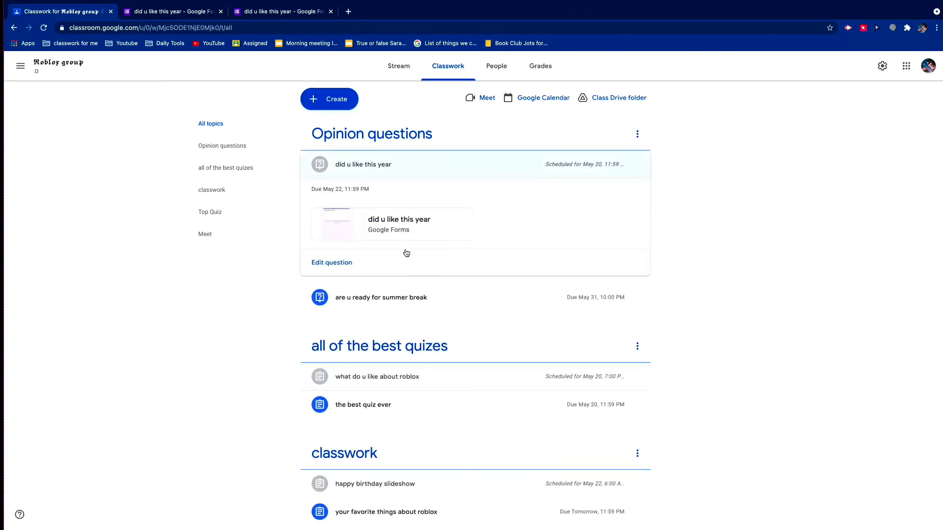
{"action": "left_click", "coordinate": [385, 232]}
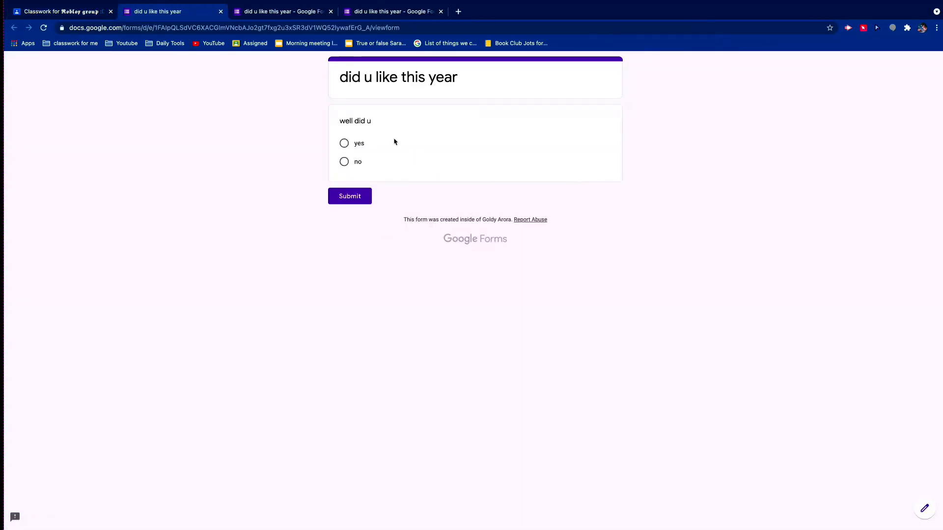